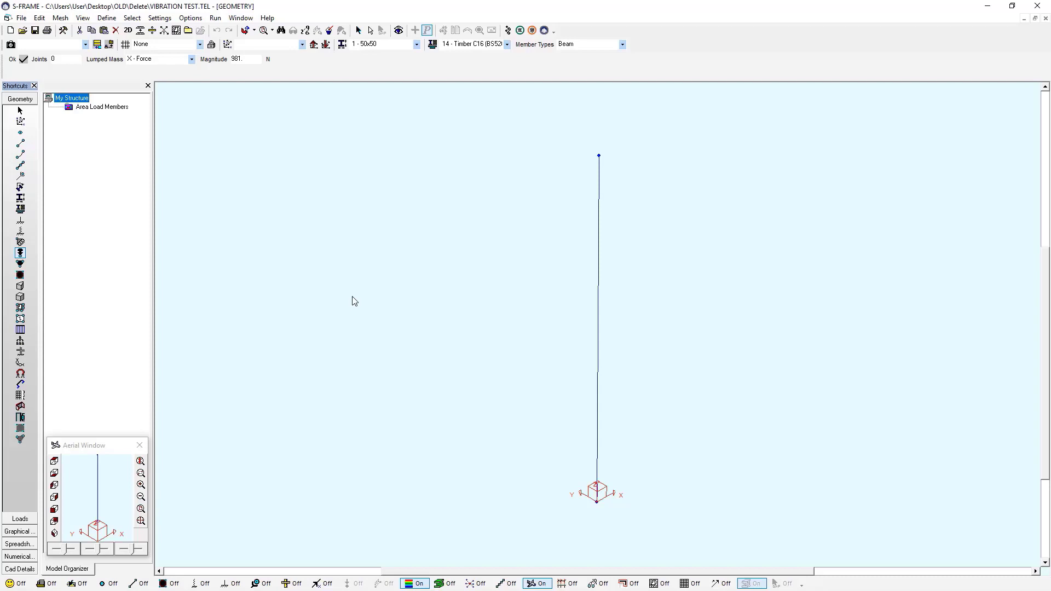
# Show the column's material legend and make 1 - Steel (US & CAN) the current material.
pyautogui.click(22, 200)
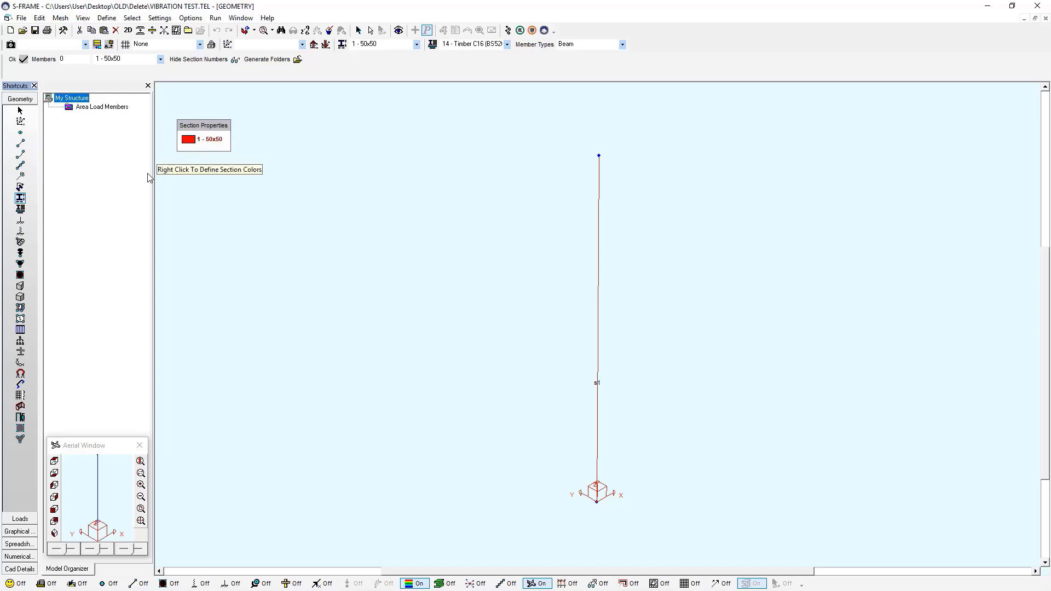
pyautogui.click(20, 208)
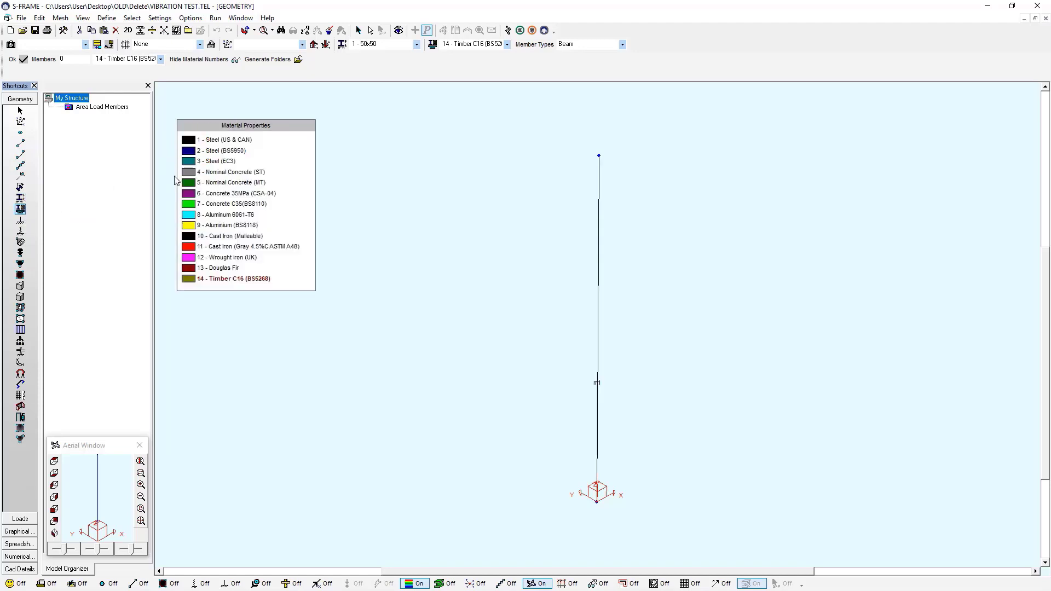
pyautogui.click(191, 144)
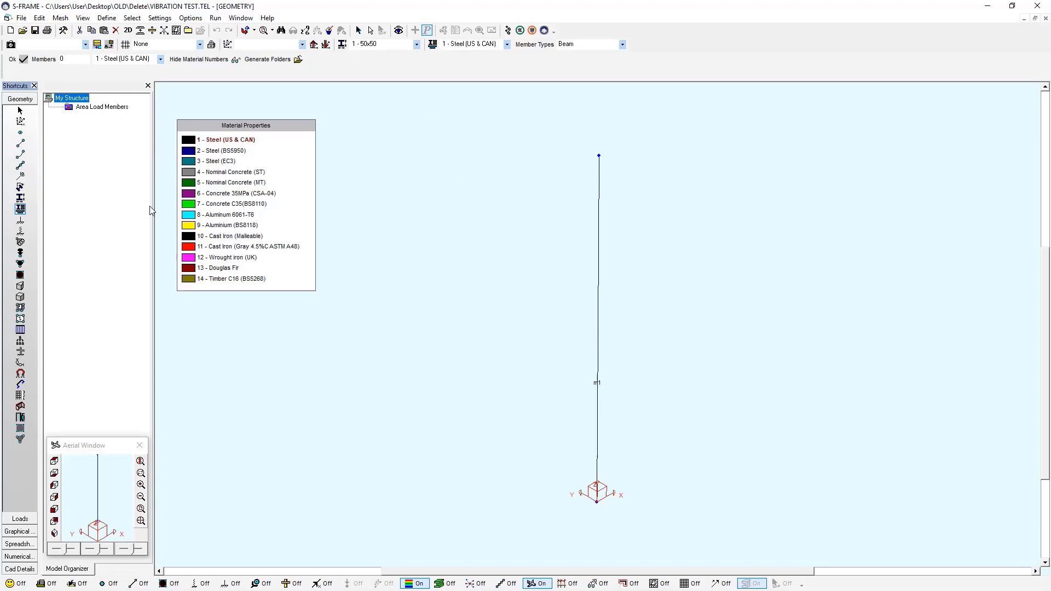
# In the material editor, add a new material copied from Steel (US & CAN).
pyautogui.click(21, 209)
pyautogui.moveTo(492, 220); pyautogui.dragTo(614, 204)
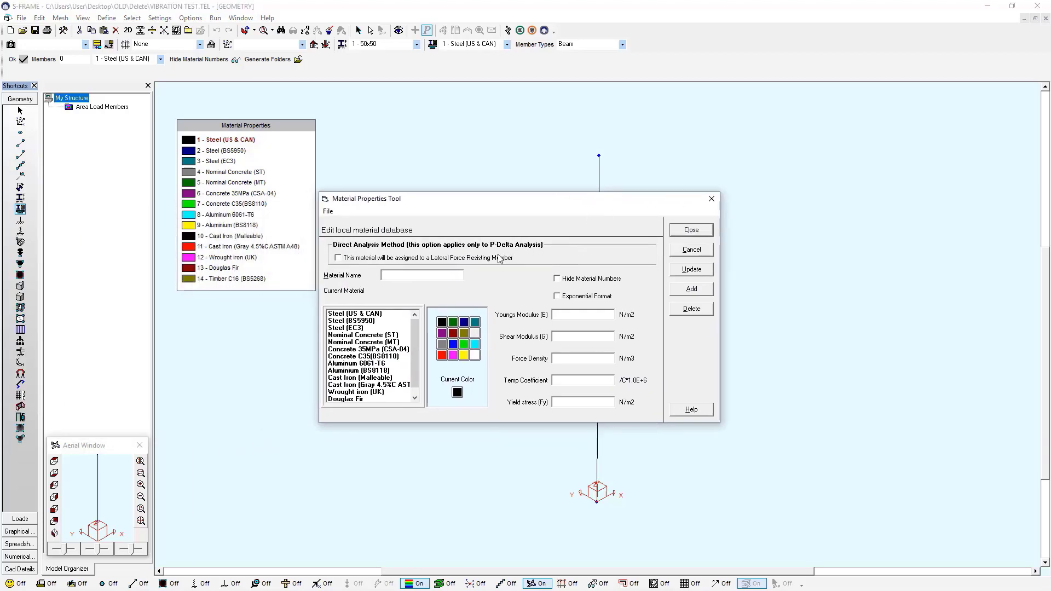
pyautogui.click(376, 315)
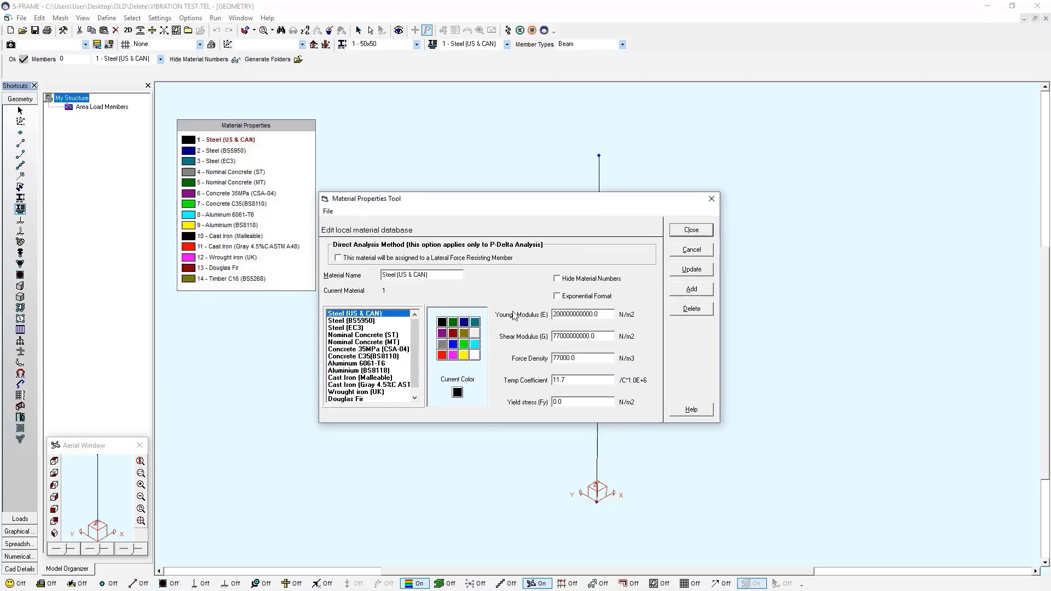
pyautogui.click(691, 289)
# Name it 'Steel (US & CAN) Zero Density', set Force Density to 0, and save it.
pyautogui.click(438, 278)
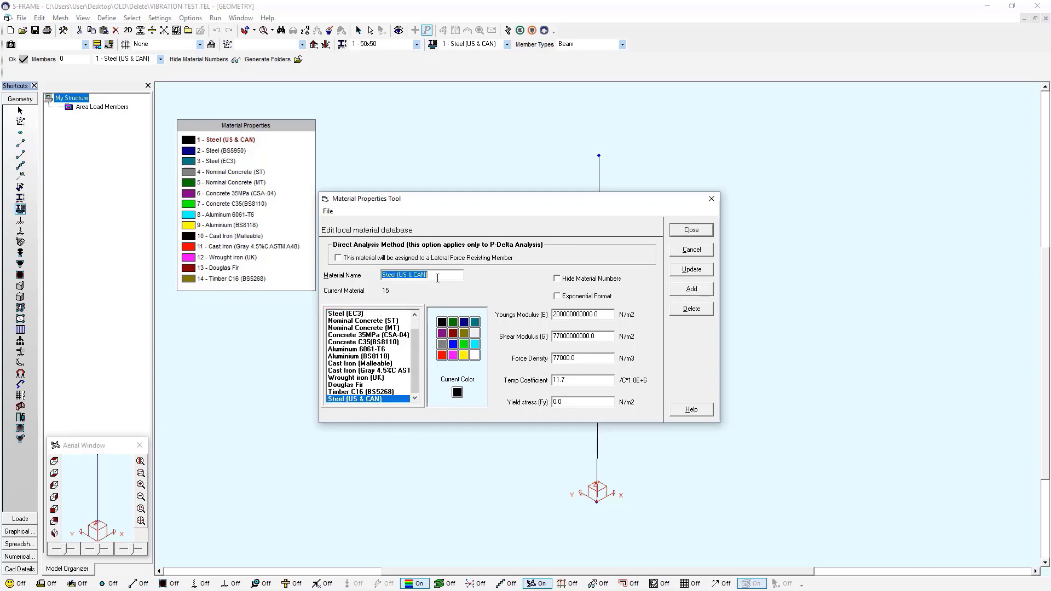
pyautogui.doubleClick(437, 278)
pyautogui.click(437, 278)
pyautogui.write('Zero Density')
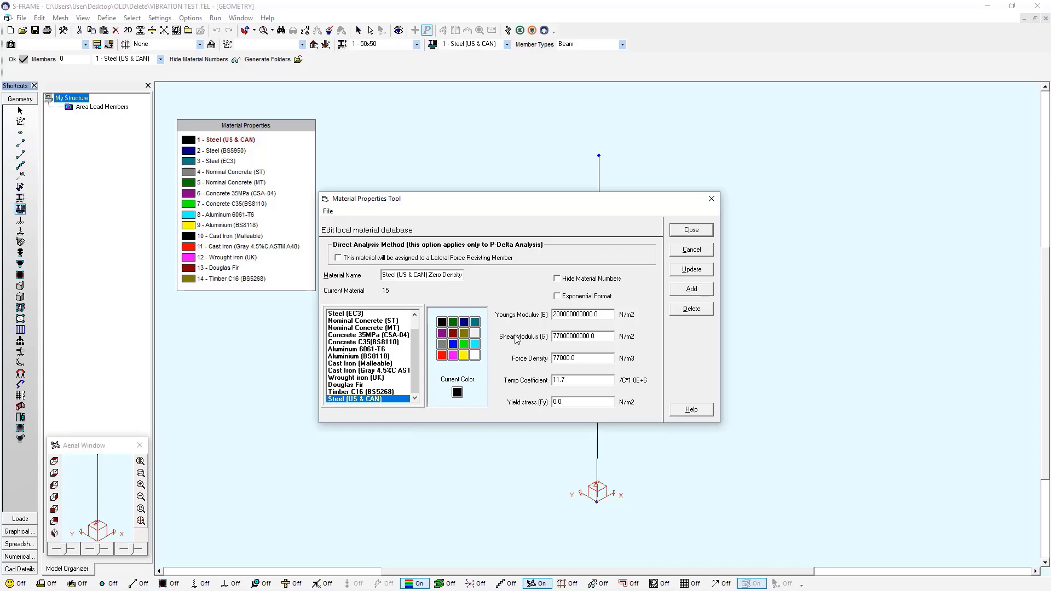
pyautogui.doubleClick(581, 363)
pyautogui.write('0')
pyautogui.click(696, 276)
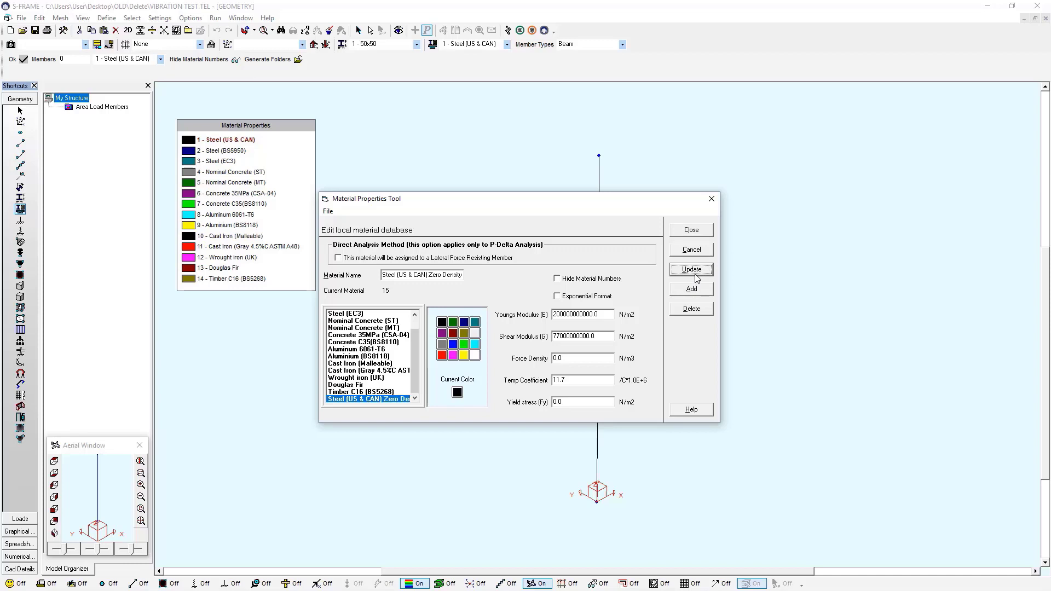
pyautogui.click(692, 229)
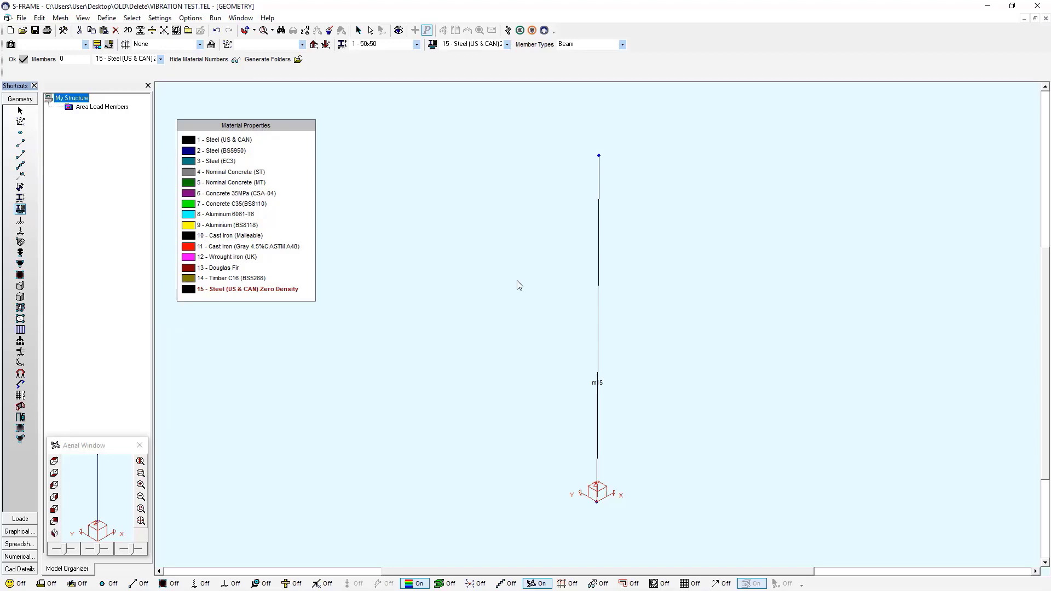
# Apply a 981 N X-direction lumped mass to the top joint and turn support symbols on.
pyautogui.click(25, 256)
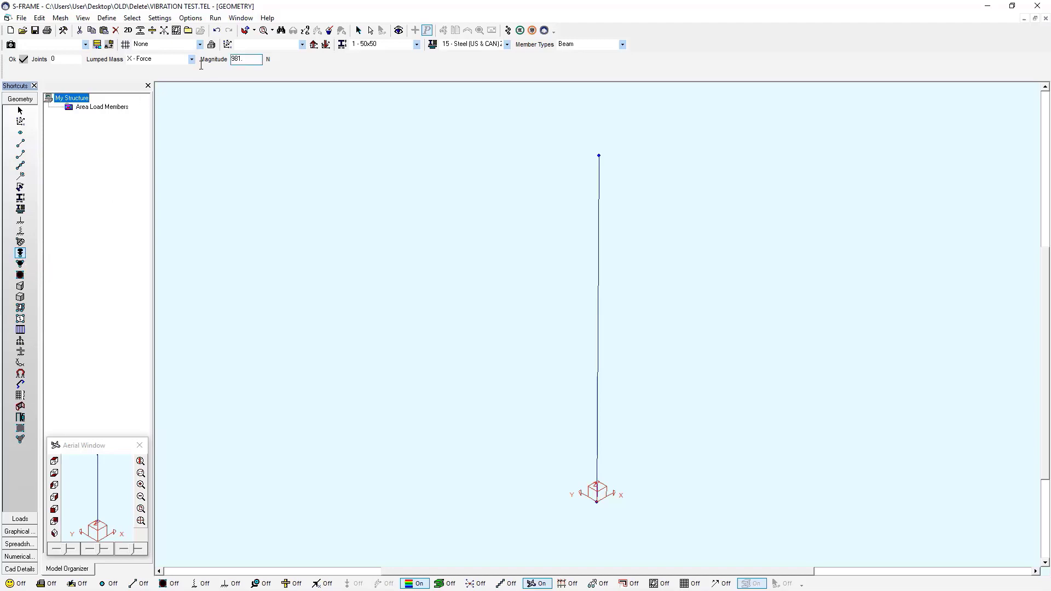
pyautogui.click(248, 59)
pyautogui.click(599, 155)
pyautogui.click(232, 584)
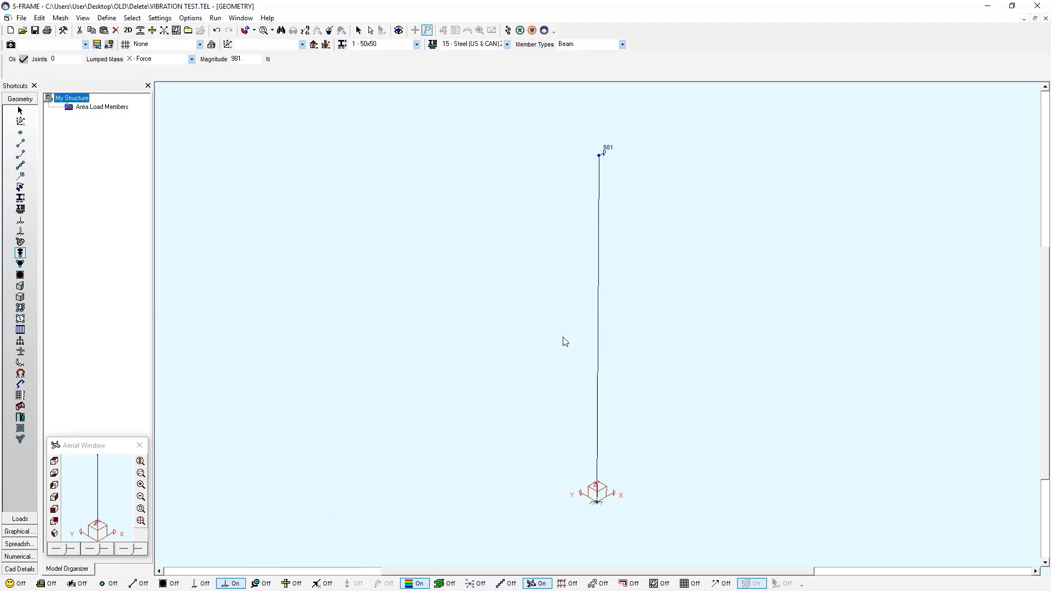
# Run an Unstressed Vibration analysis using Jacobi Threshold with 1 total eigenvalue.
pyautogui.click(506, 30)
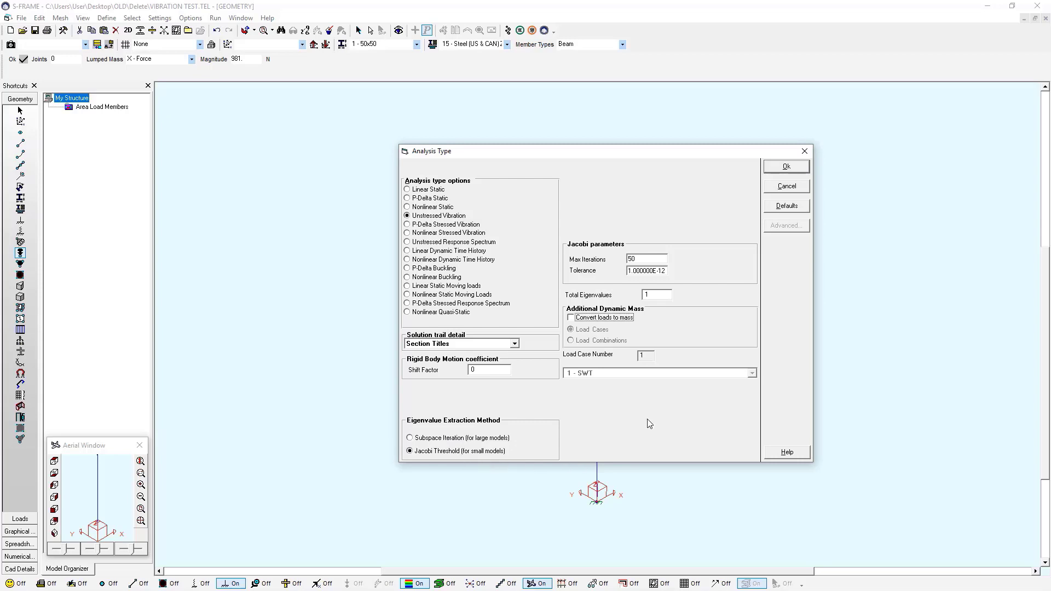
pyautogui.click(799, 170)
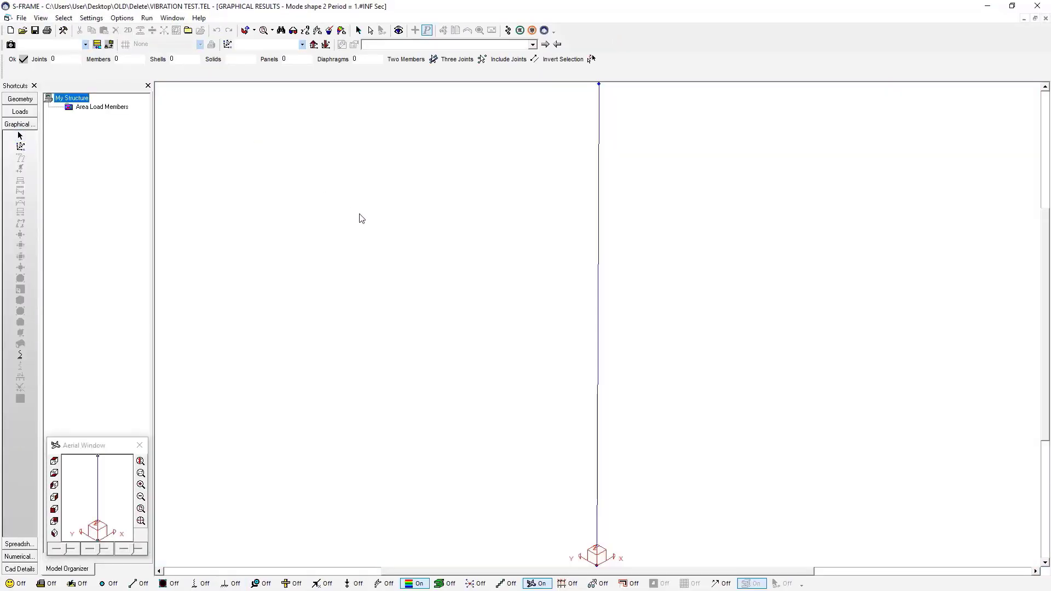
# Display Mode Shape 1 (period 0.5840954 s) and run its animation briefly.
pyautogui.scroll(-2, 362, 219)
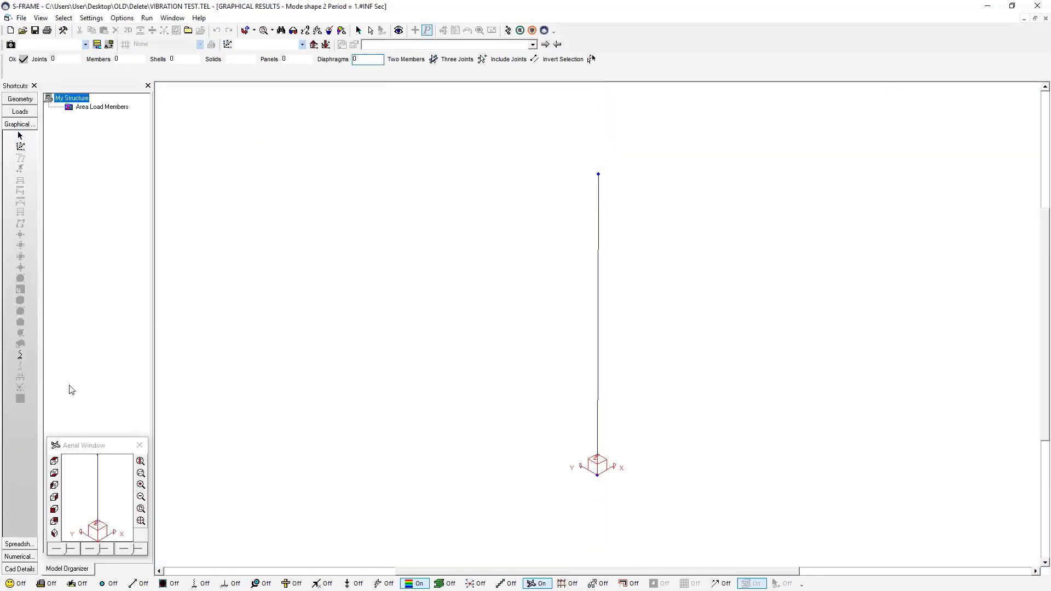
pyautogui.click(26, 359)
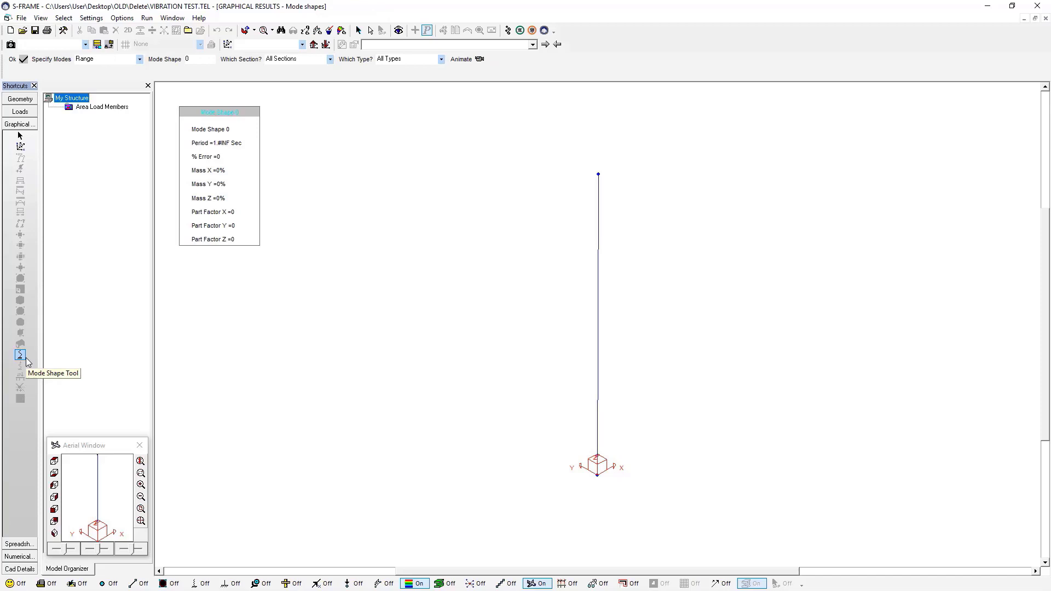
pyautogui.click(392, 46)
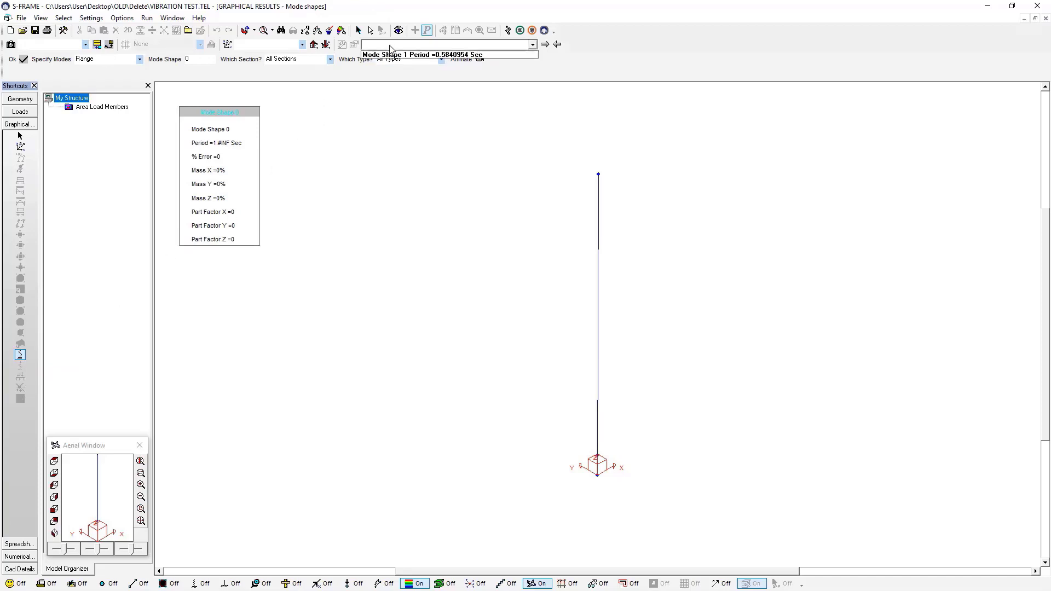
pyautogui.click(397, 55)
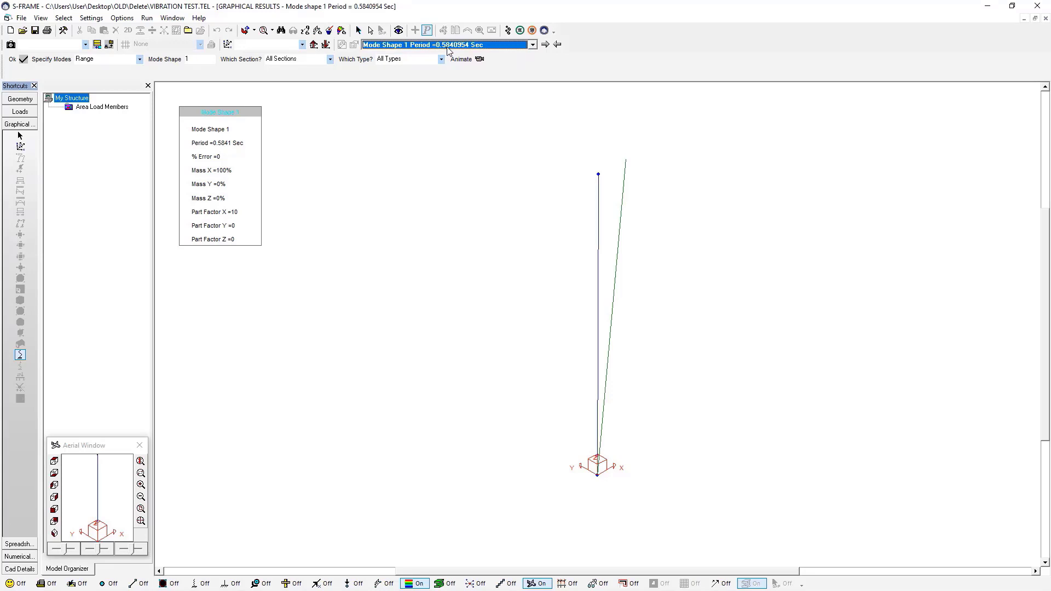
pyautogui.click(467, 61)
pyautogui.click(467, 61)
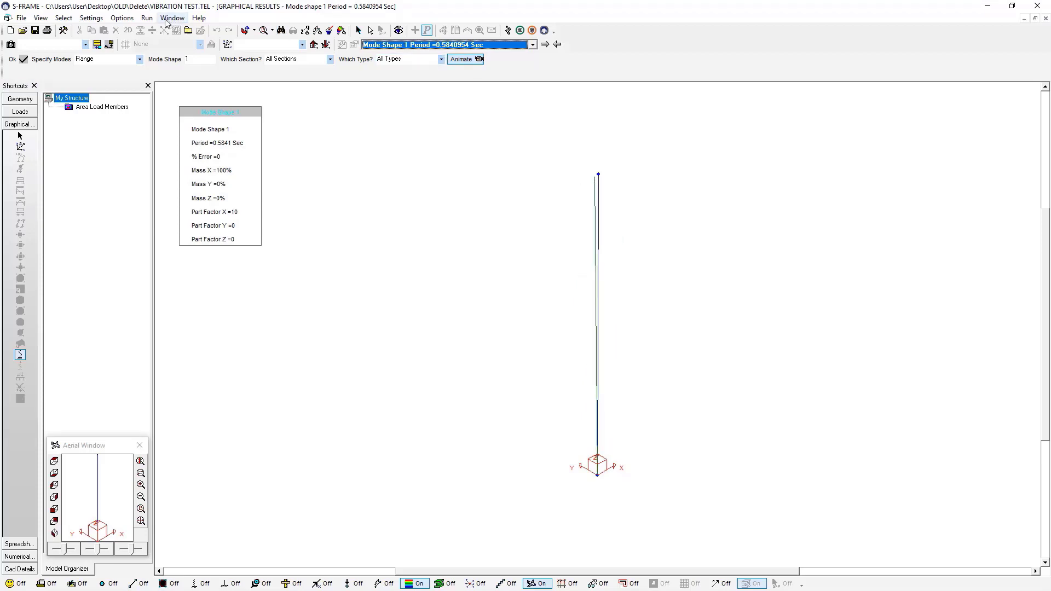
pyautogui.click(146, 19)
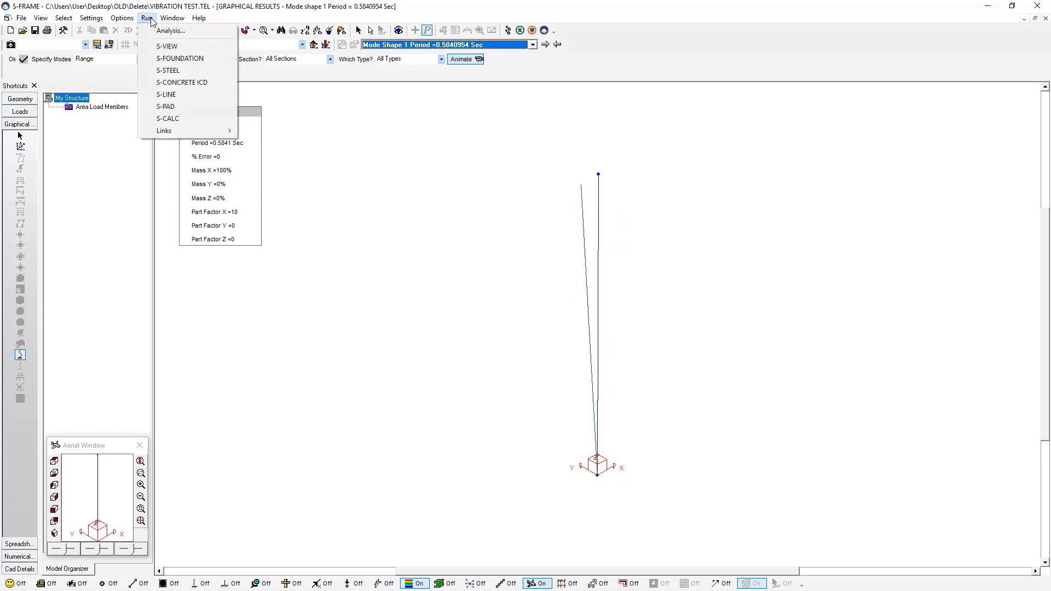
# Play the 1.712 Hz Vibration 1 in S-VIEW with Object display, then close S-VIEW.
pyautogui.click(155, 51)
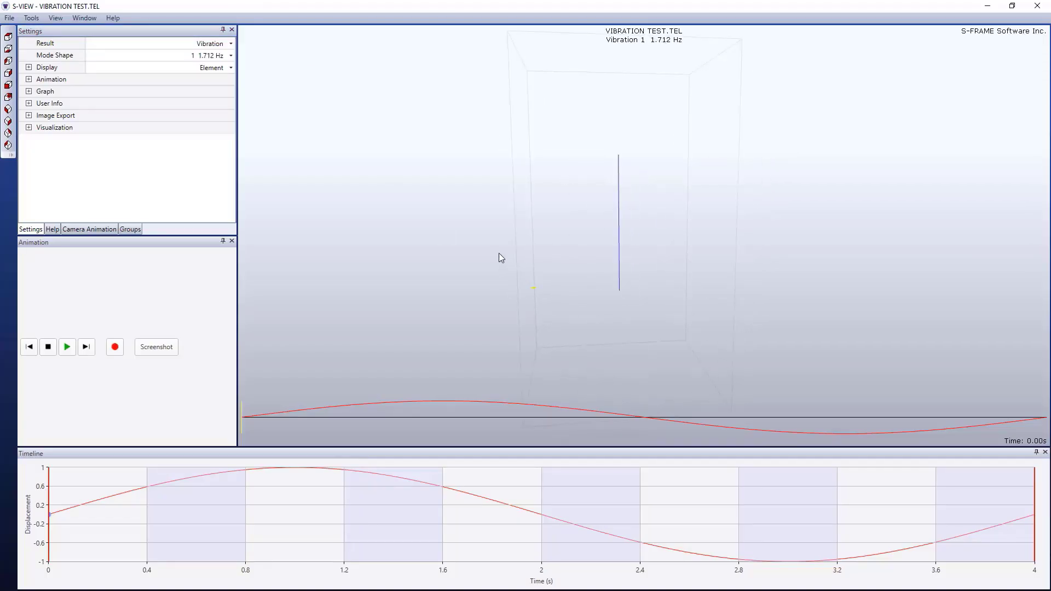
pyautogui.click(230, 68)
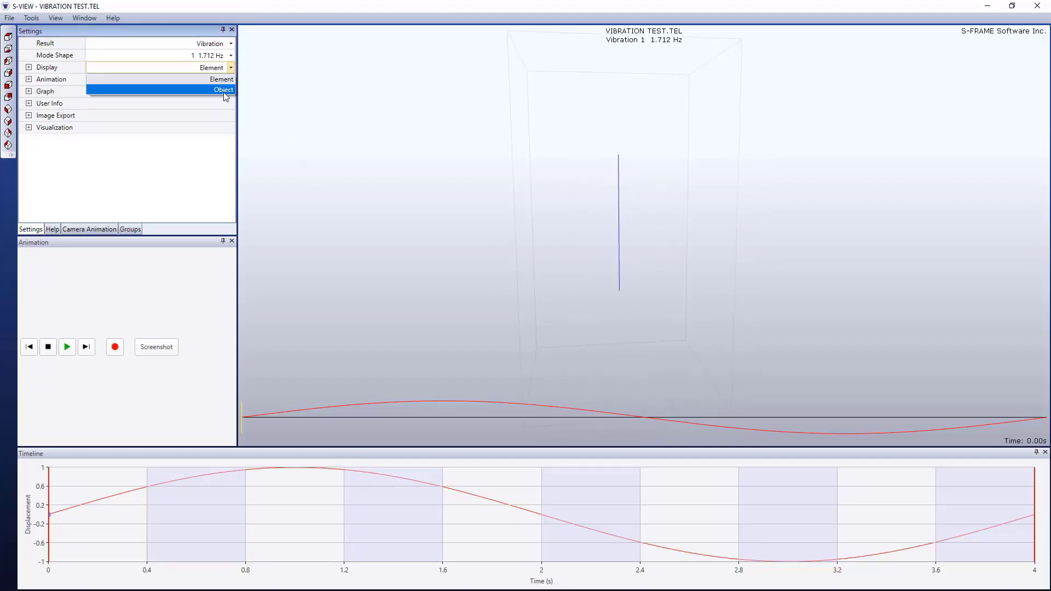
pyautogui.click(224, 89)
pyautogui.scroll(3, 614, 176)
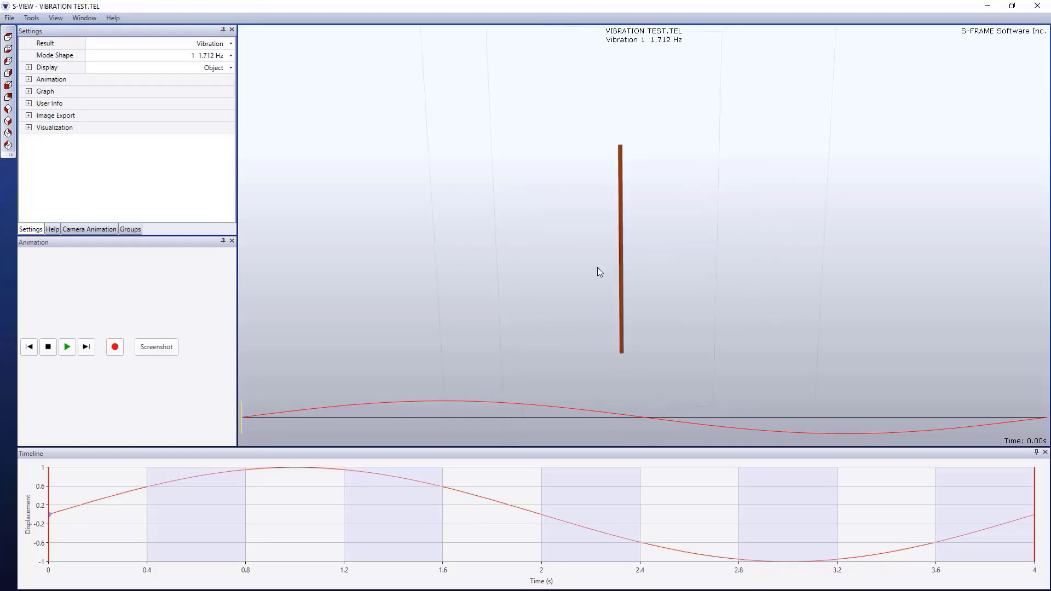
pyautogui.moveTo(626, 178); pyautogui.dragTo(629, 243, button='middle')
pyautogui.scroll(2, 606, 188)
pyautogui.scroll(-2, 625, 189)
pyautogui.click(66, 346)
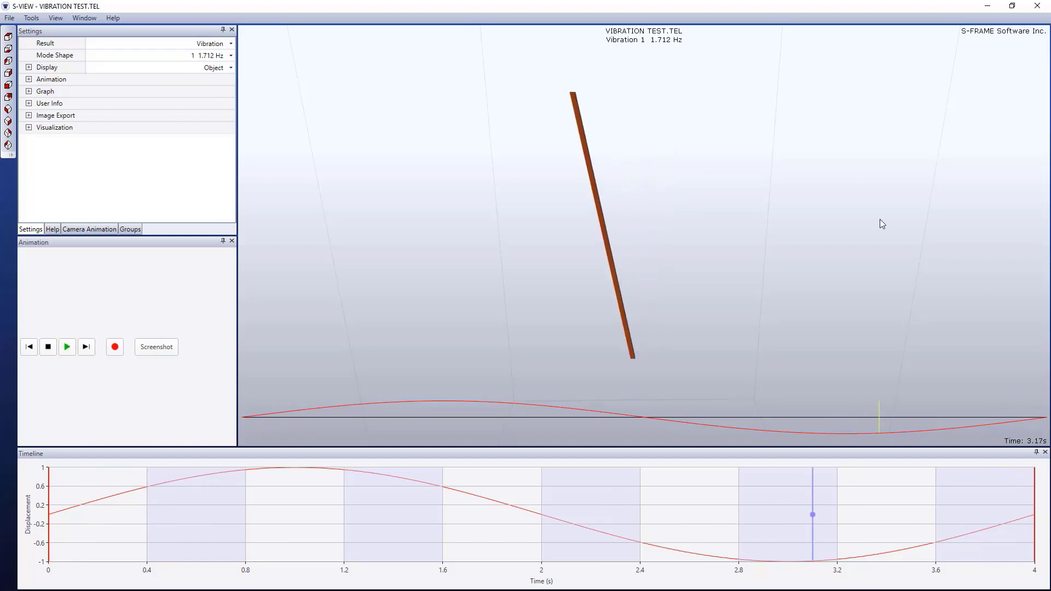
pyautogui.click(1037, 6)
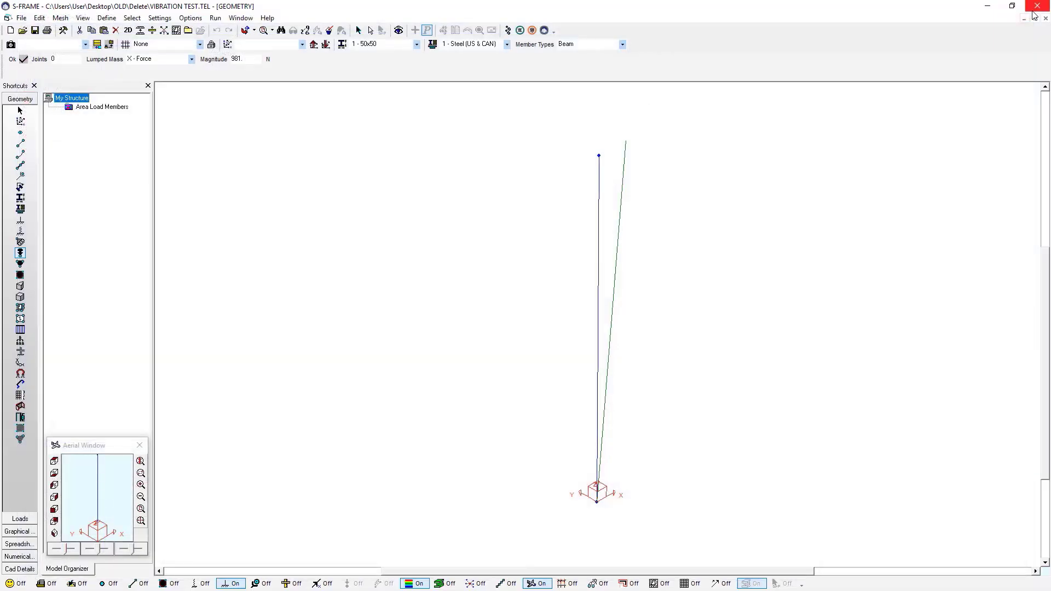
# Open the Natural Frequencies table and check mode 1's angular frequency, 10.7571 rad/s.
pyautogui.click(20, 556)
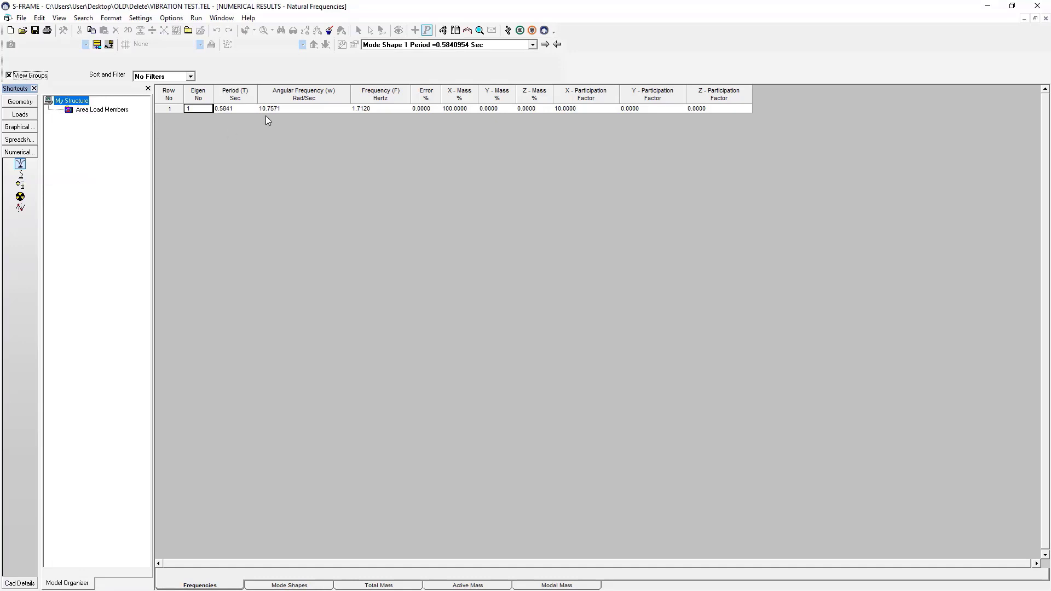
pyautogui.click(310, 111)
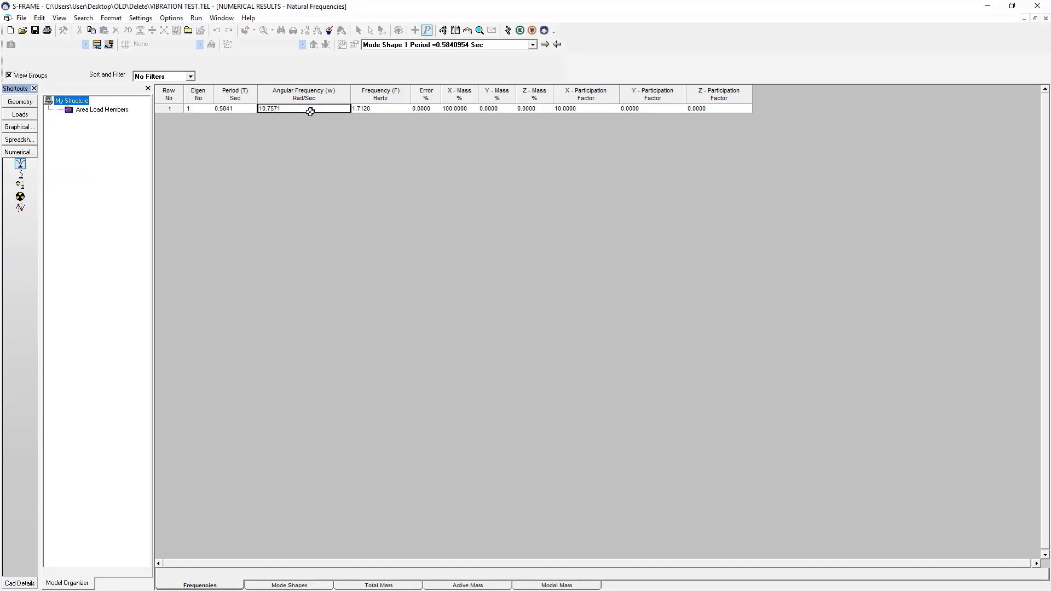